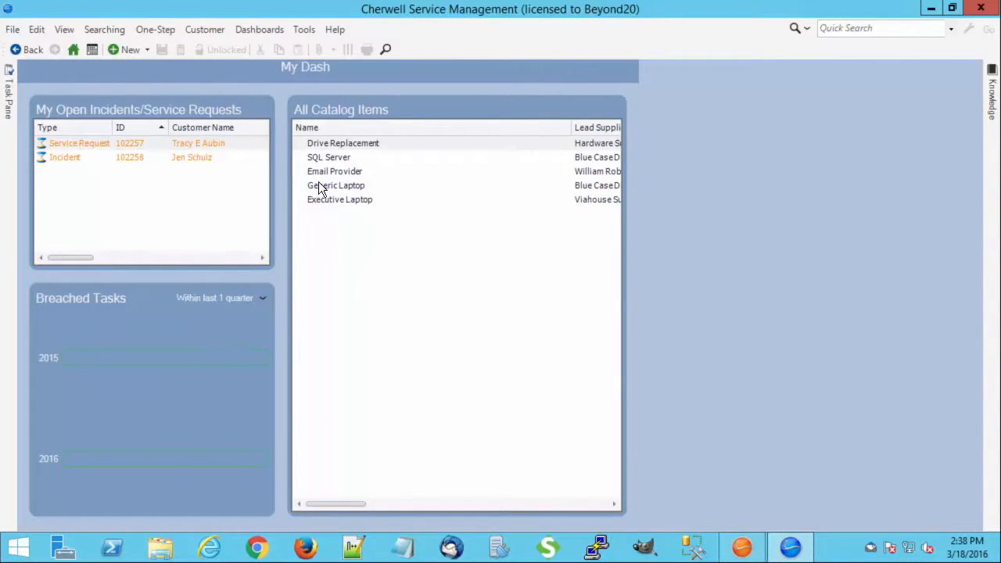
Step: Examine the open incidents and service requests list on the dashboard
{"action": "left_click_drag", "start_coordinate": [66, 259], "coordinate": [47, 243]}
{"action": "left_click", "coordinate": [75, 157]}
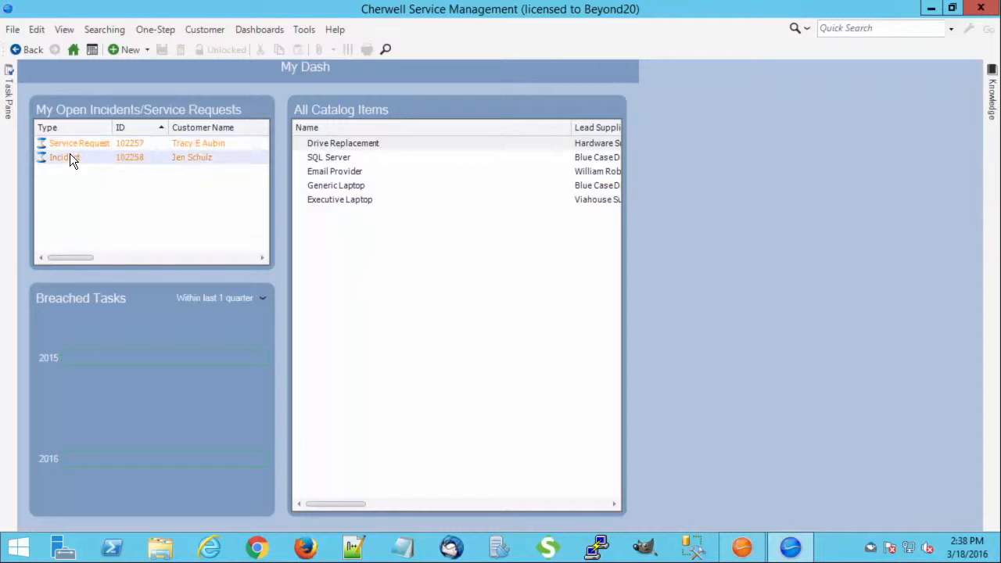
{"action": "left_click", "coordinate": [74, 145]}
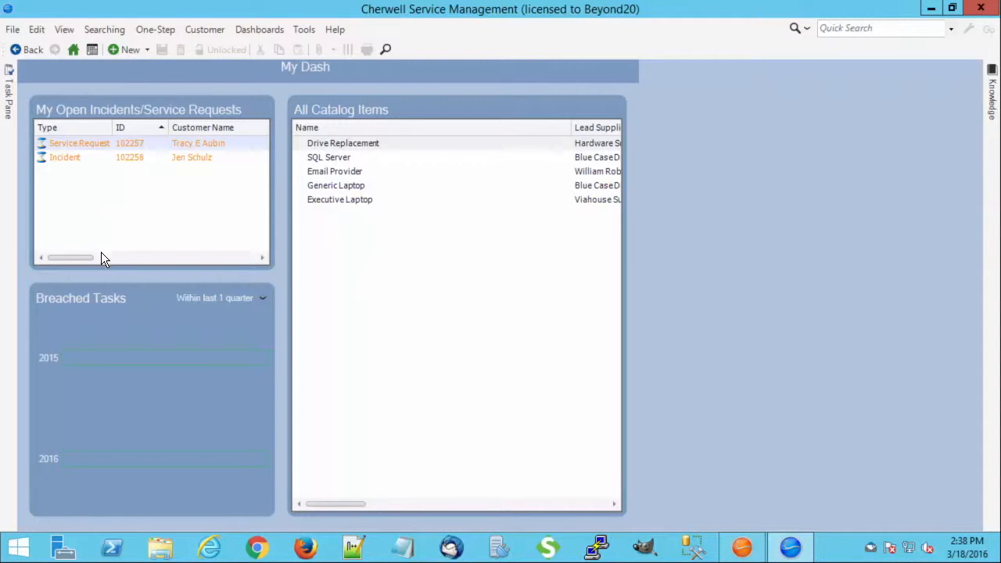
Step: Switch to the Administrator, create a new blueprint and open the Incident object's grid for editing
{"action": "left_click", "coordinate": [741, 547]}
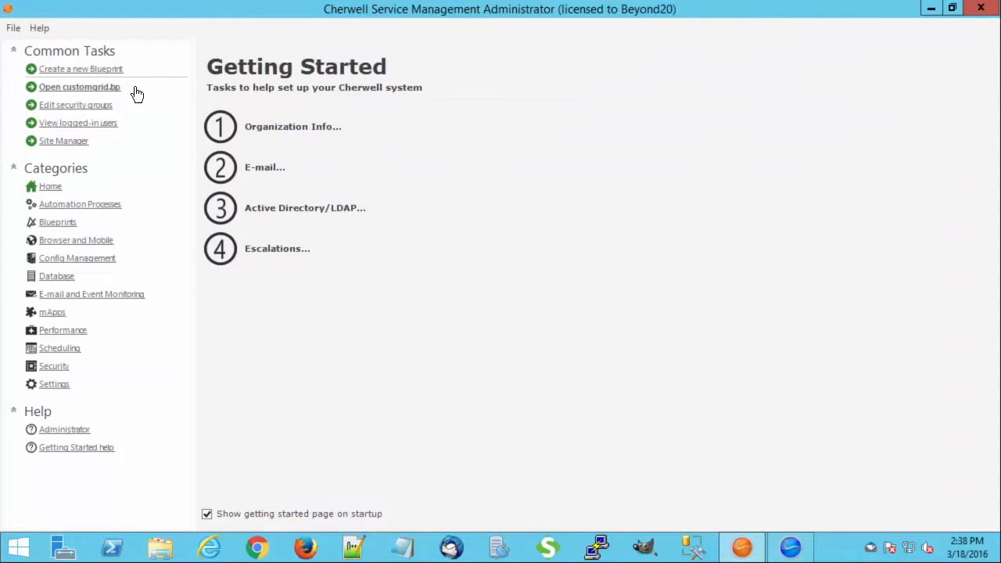
{"action": "left_click", "coordinate": [91, 69]}
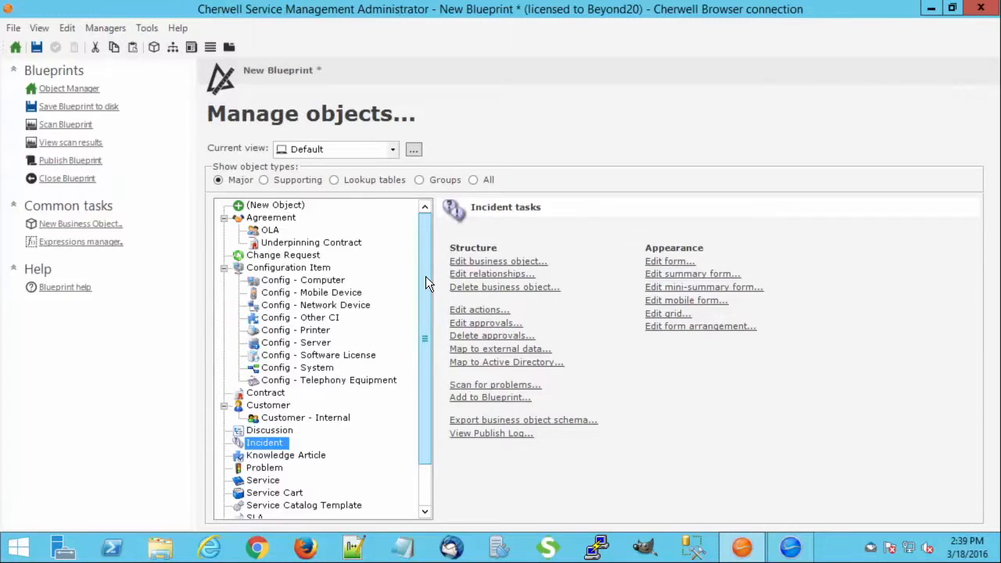
{"action": "left_click_drag", "start_coordinate": [426, 283], "coordinate": [422, 326]}
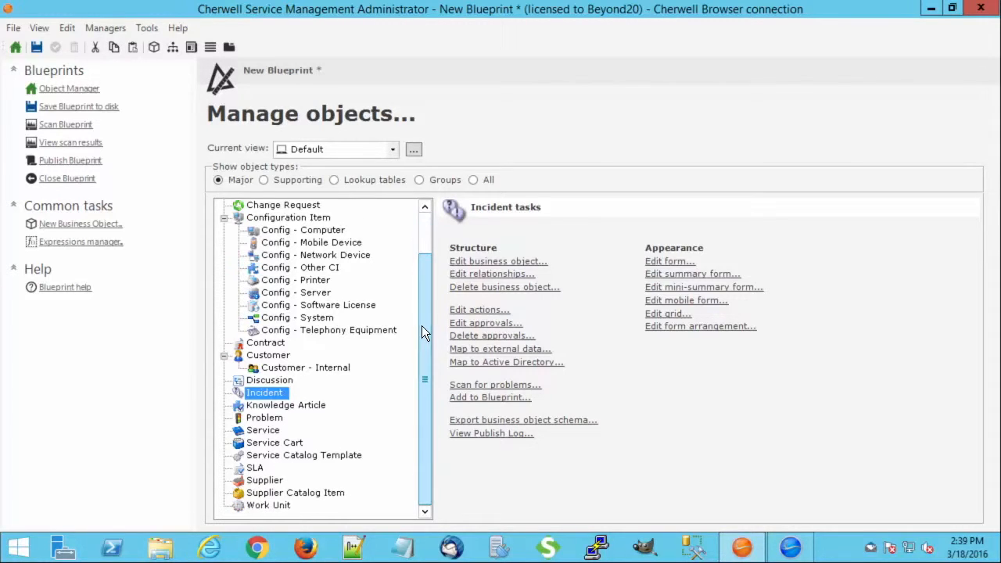
{"action": "left_click", "coordinate": [661, 317]}
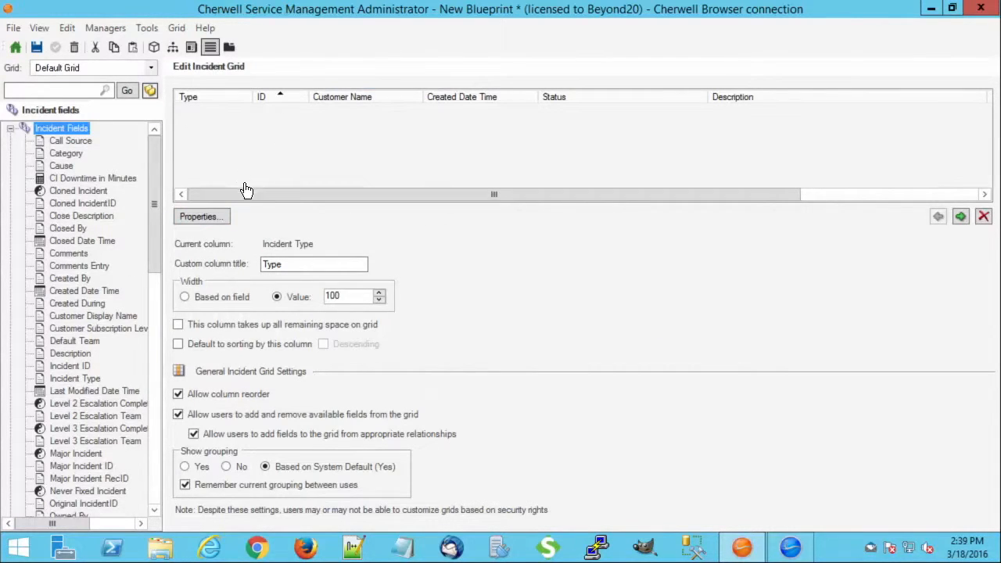
Step: Create a new Incident grid named CustomGrid1
{"action": "left_click_drag", "start_coordinate": [245, 191], "coordinate": [212, 177]}
{"action": "left_click", "coordinate": [176, 27]}
{"action": "left_click", "coordinate": [202, 47]}
{"action": "left_click", "coordinate": [179, 28]}
{"action": "left_click", "coordinate": [192, 48]}
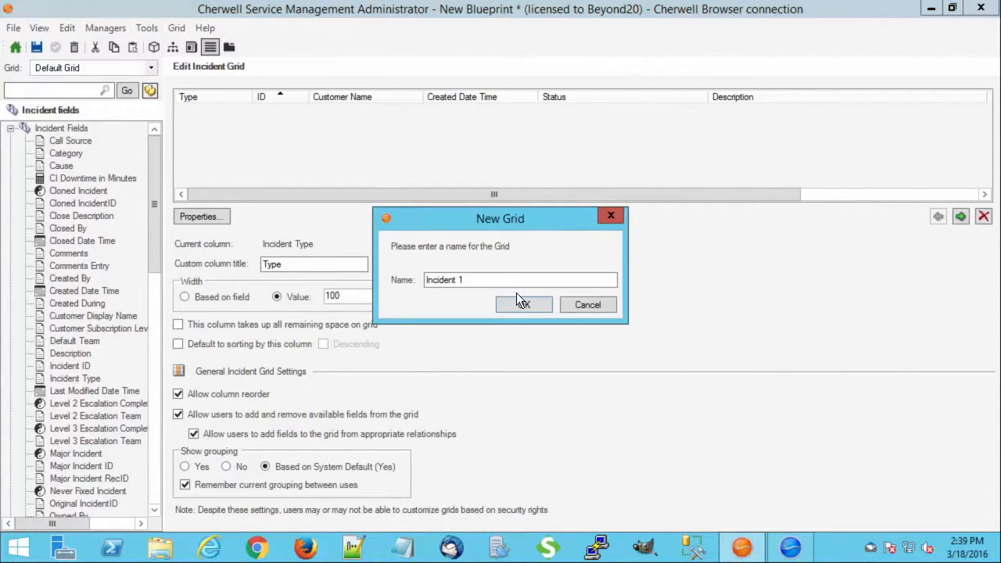
{"action": "type", "text": "Custome"}
{"action": "key", "text": "BackSpace"}
{"action": "type", "text": "Grid1"}
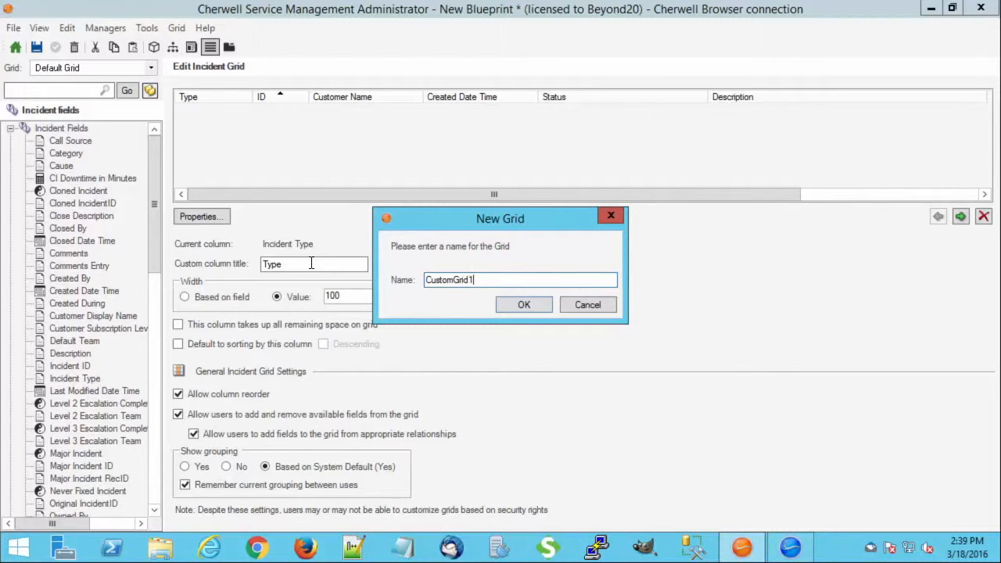
{"action": "left_click", "coordinate": [521, 311]}
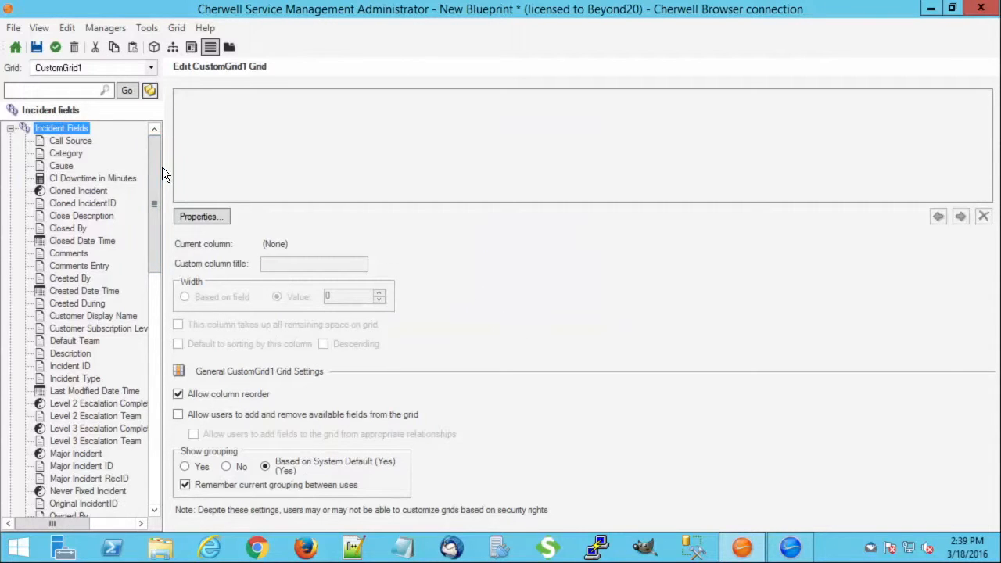
Step: Add Incident ID, Customer Display Name and Description columns to the grid
{"action": "left_click_drag", "start_coordinate": [154, 186], "coordinate": [147, 221]}
{"action": "left_click_drag", "start_coordinate": [70, 280], "coordinate": [179, 177]}
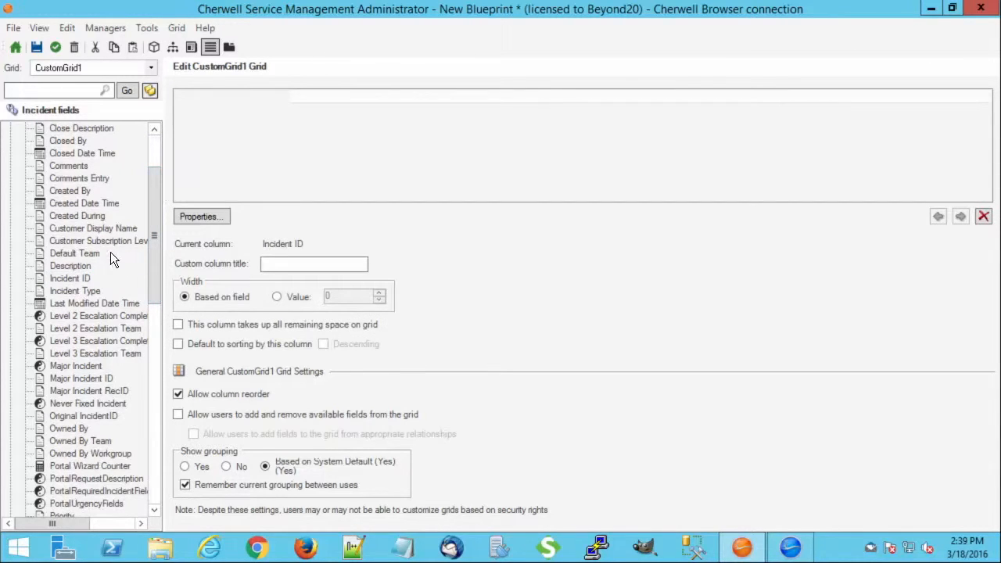
{"action": "left_click_drag", "start_coordinate": [85, 229], "coordinate": [353, 128]}
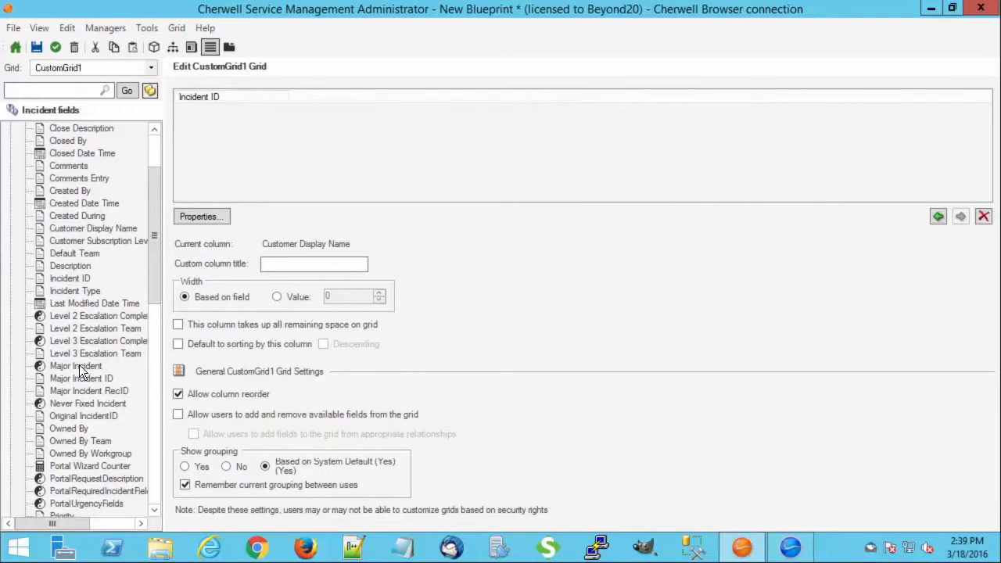
{"action": "left_click_drag", "start_coordinate": [77, 268], "coordinate": [529, 130]}
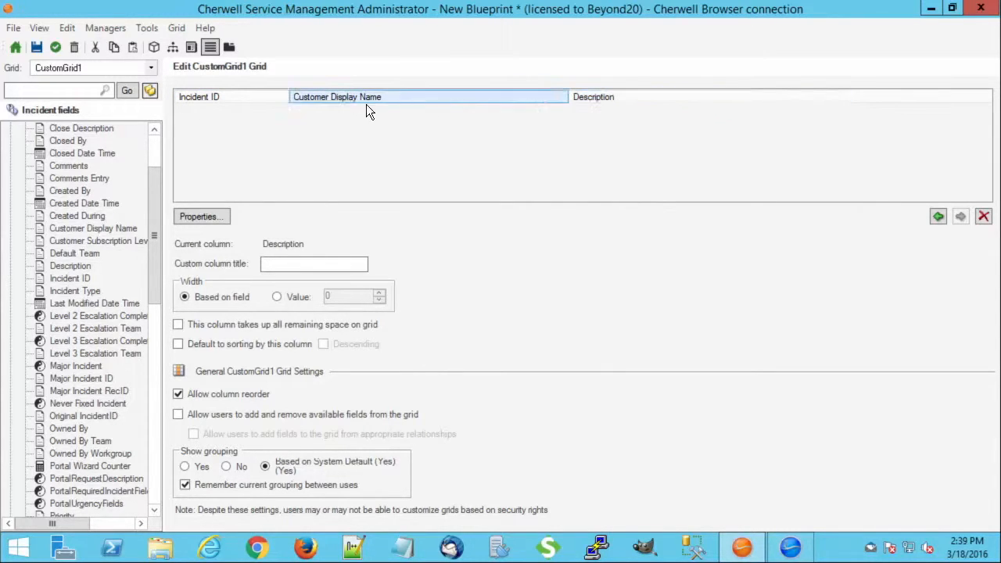
Step: Set the Incident ID column width to a fixed value of 80
{"action": "left_click", "coordinate": [244, 100]}
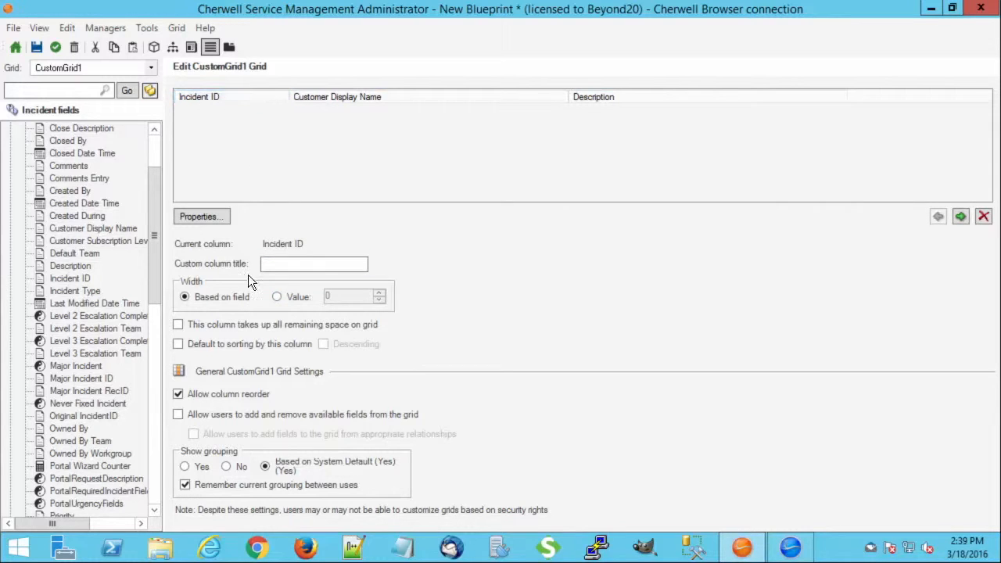
{"action": "left_click", "coordinate": [279, 297]}
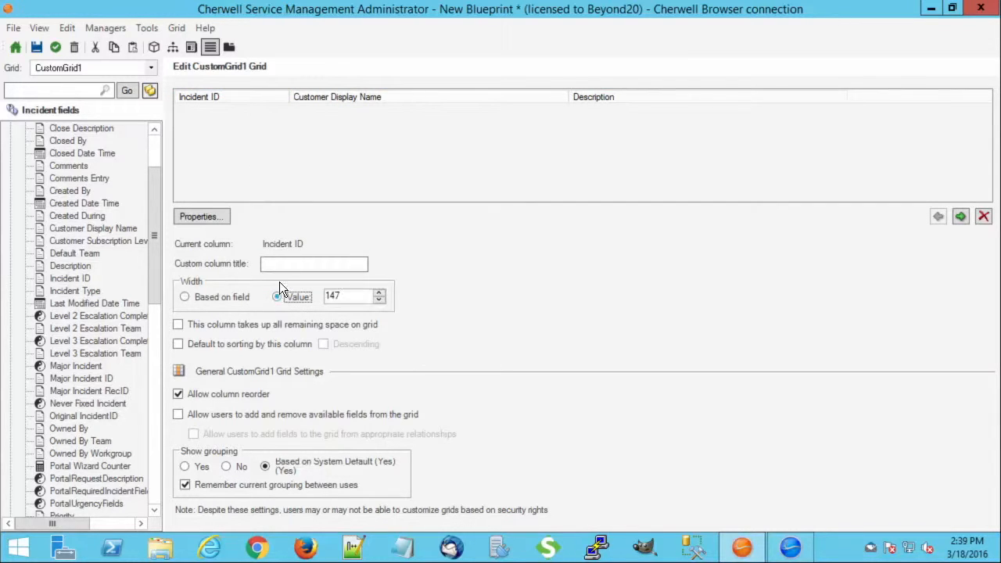
{"action": "left_click", "coordinate": [253, 91]}
{"action": "double_click", "coordinate": [356, 301]}
{"action": "type", "text": "80"}
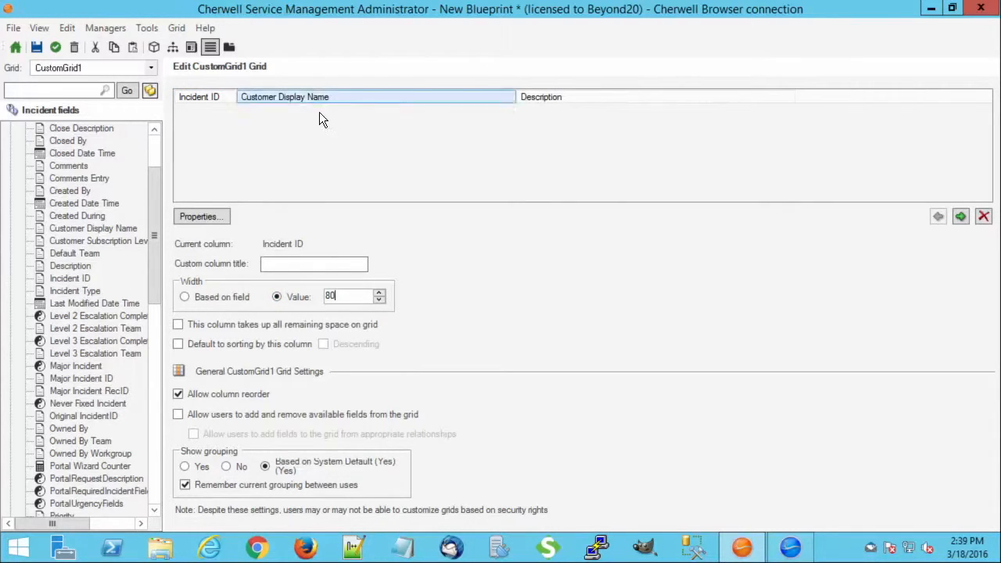
Step: Set the Customer Display Name column width to a fixed value of 150
{"action": "left_click", "coordinate": [315, 97]}
{"action": "left_click", "coordinate": [280, 297]}
{"action": "left_click", "coordinate": [310, 298]}
{"action": "left_click_drag", "start_coordinate": [352, 296], "coordinate": [249, 291]}
{"action": "type", "text": "150"}
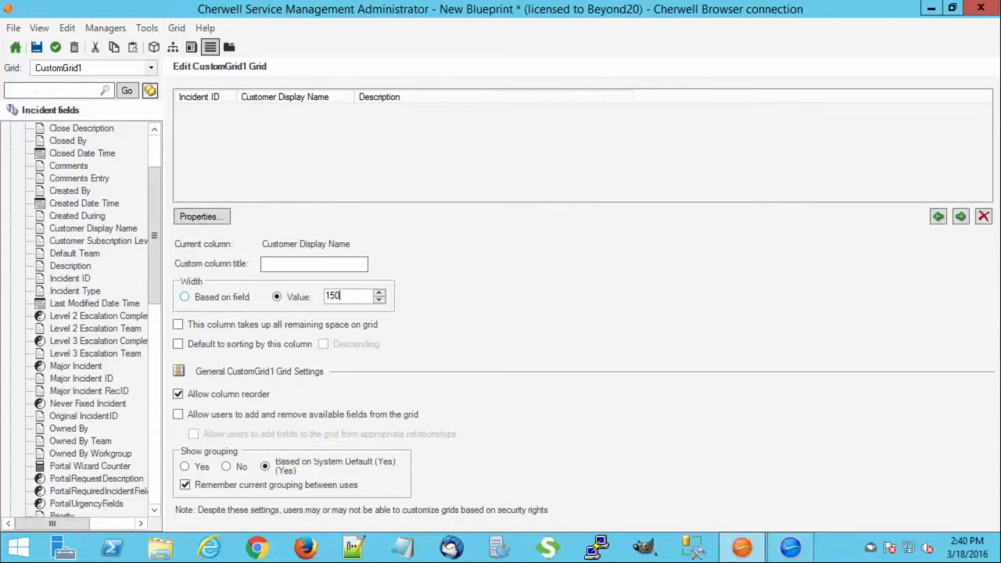
Step: Make the Description column take up all remaining space on the grid
{"action": "left_click", "coordinate": [381, 98]}
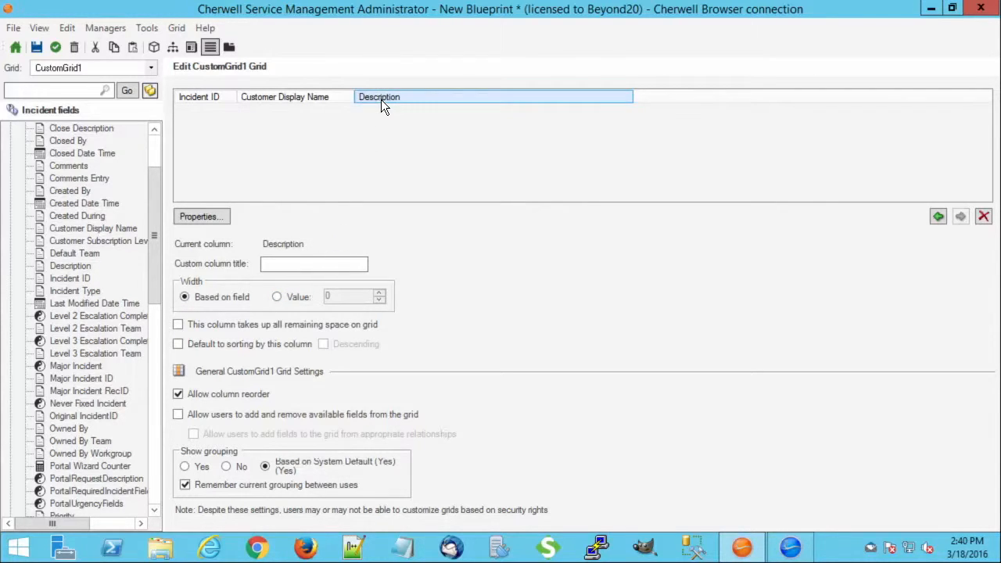
{"action": "left_click", "coordinate": [176, 323]}
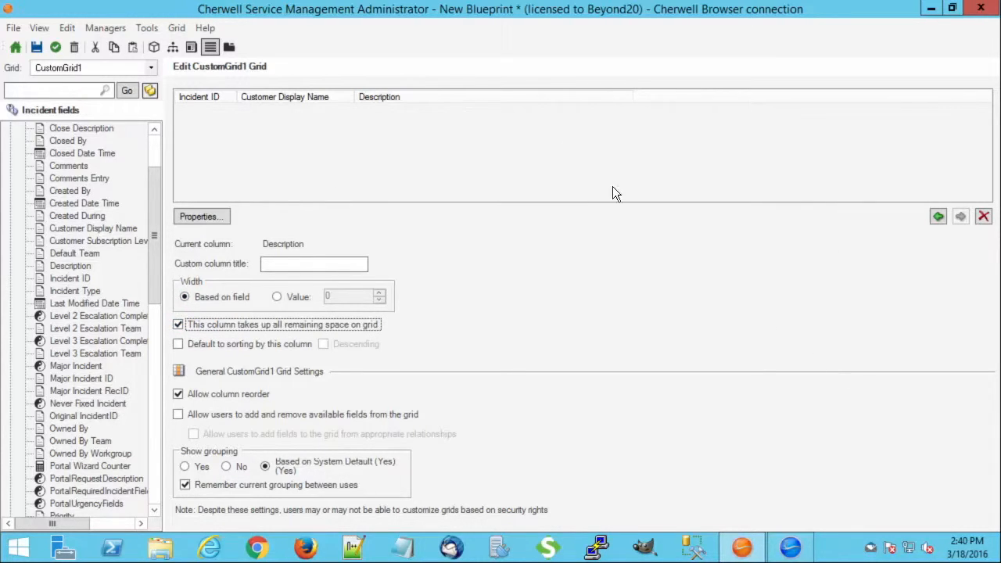
Step: Save the blueprint as customgrid.bp, replacing the existing file
{"action": "left_click", "coordinate": [35, 48]}
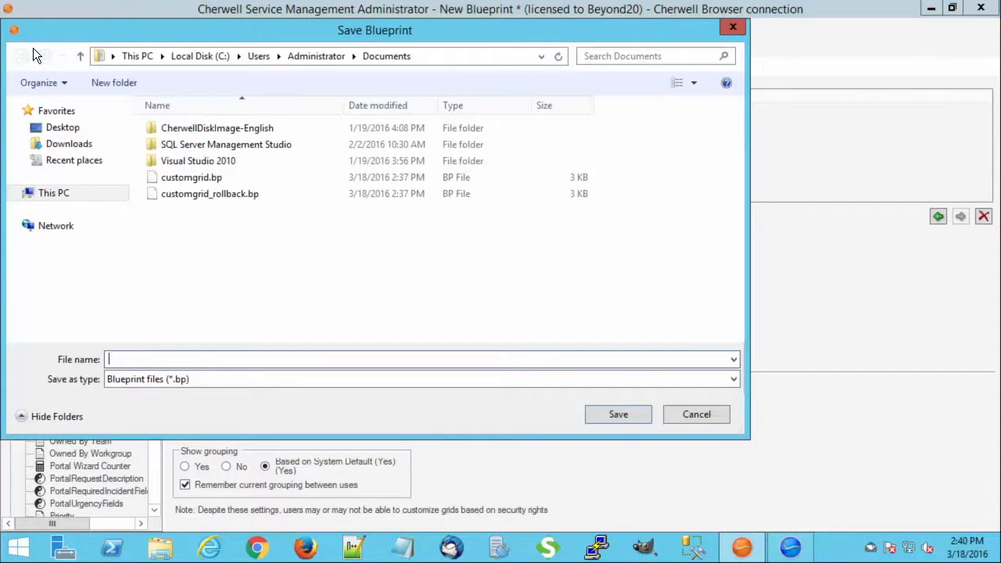
{"action": "left_click", "coordinate": [192, 177]}
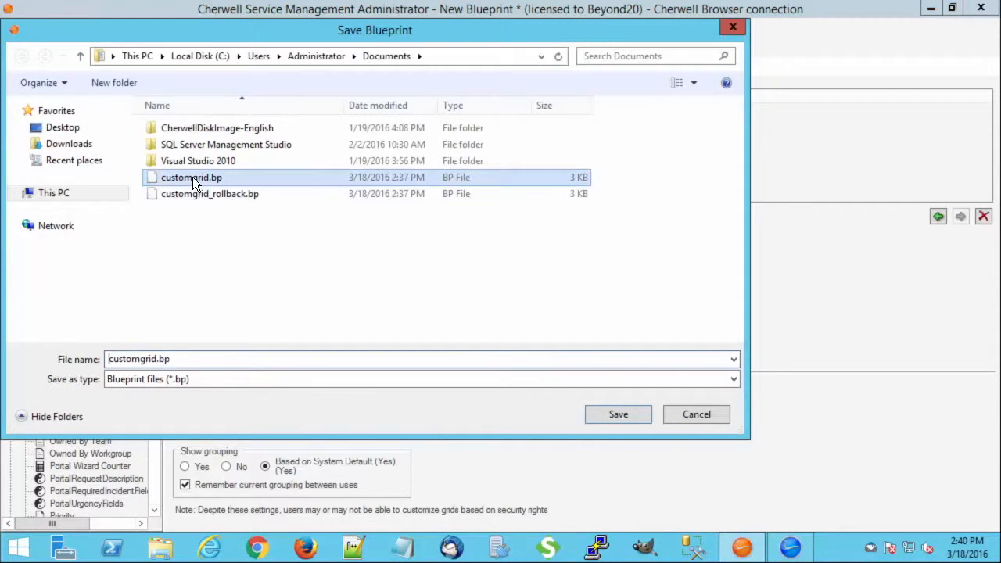
{"action": "left_click", "coordinate": [618, 414]}
{"action": "left_click", "coordinate": [547, 279]}
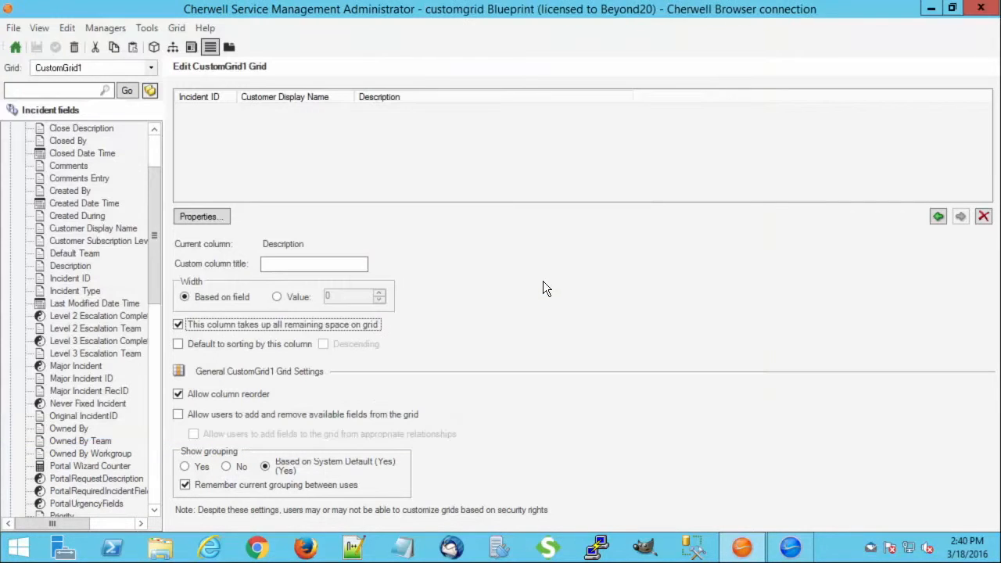
Step: Publish the blueprint
{"action": "left_click", "coordinate": [14, 46]}
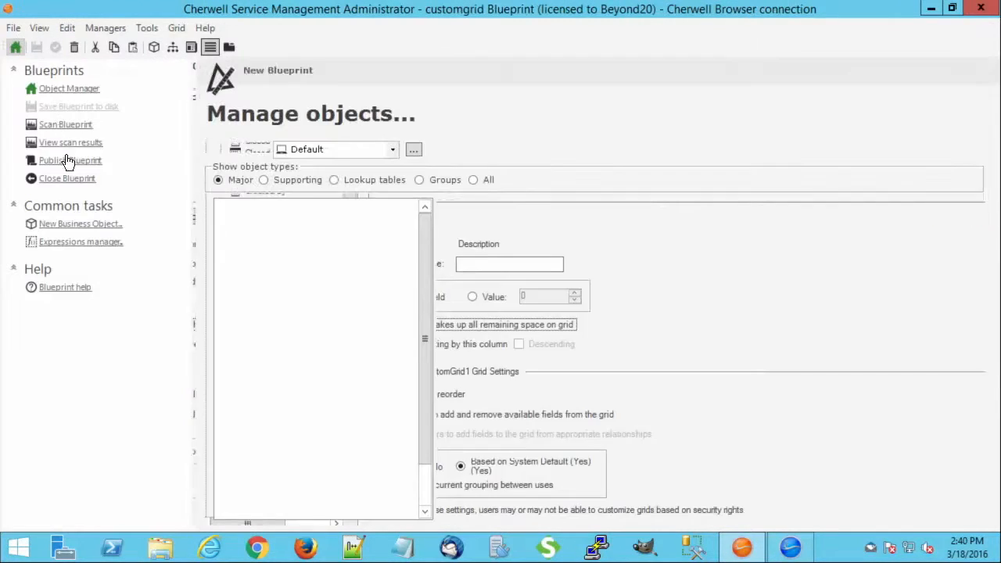
{"action": "left_click", "coordinate": [78, 160]}
{"action": "left_click", "coordinate": [533, 409]}
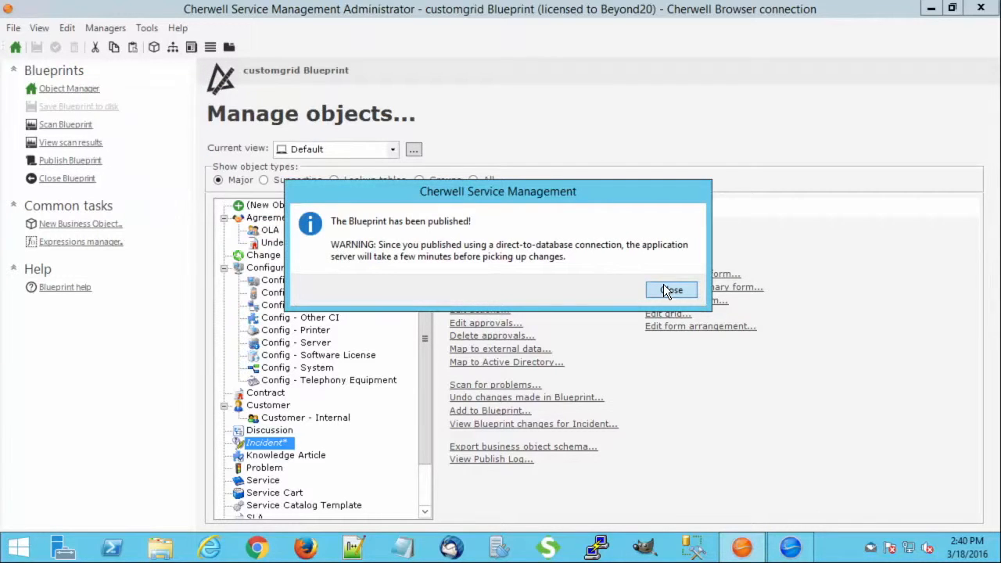
{"action": "left_click", "coordinate": [666, 291]}
Step: Switch to the Service Management client and reload definitions
{"action": "left_click", "coordinate": [788, 550]}
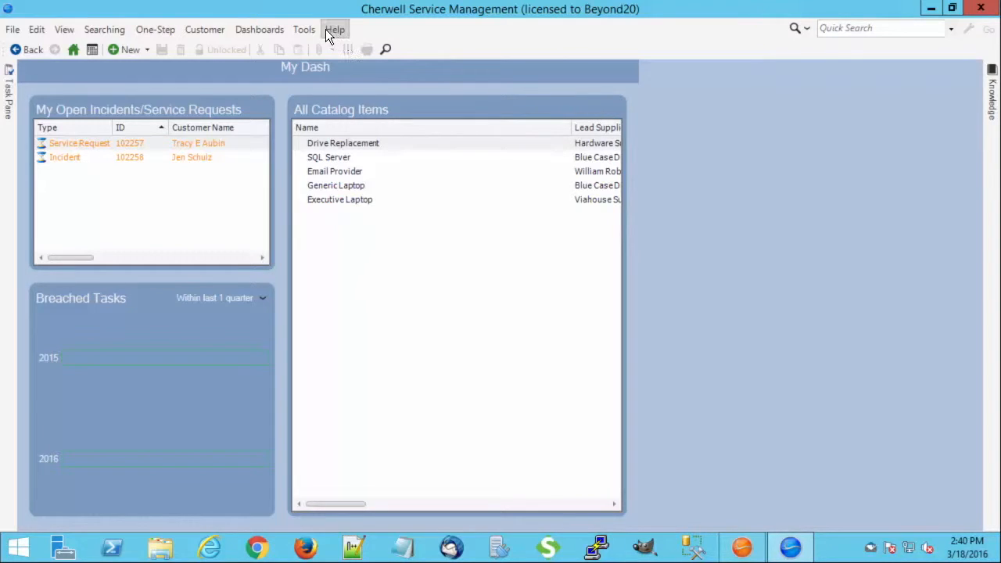
{"action": "left_click", "coordinate": [333, 28]}
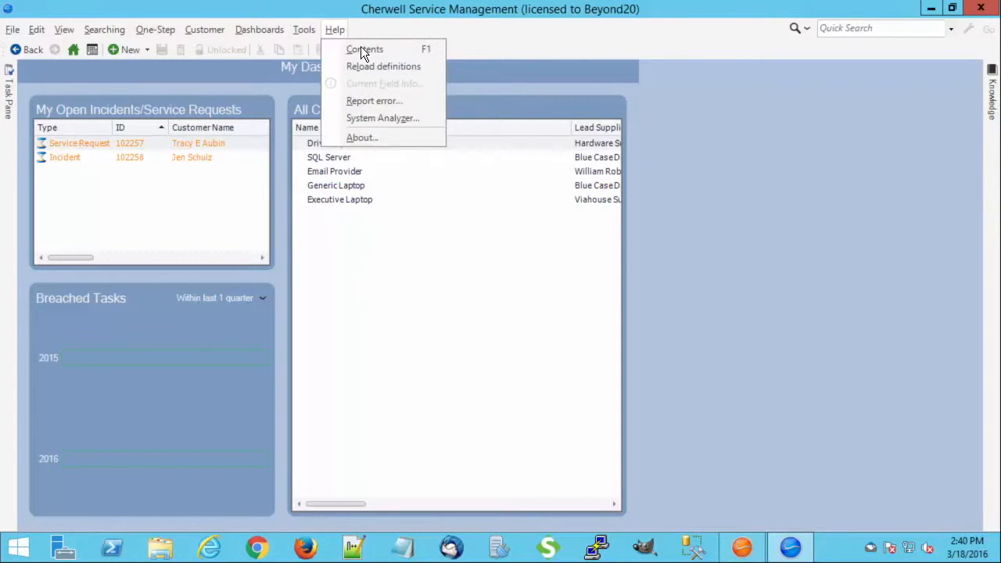
{"action": "left_click", "coordinate": [364, 65]}
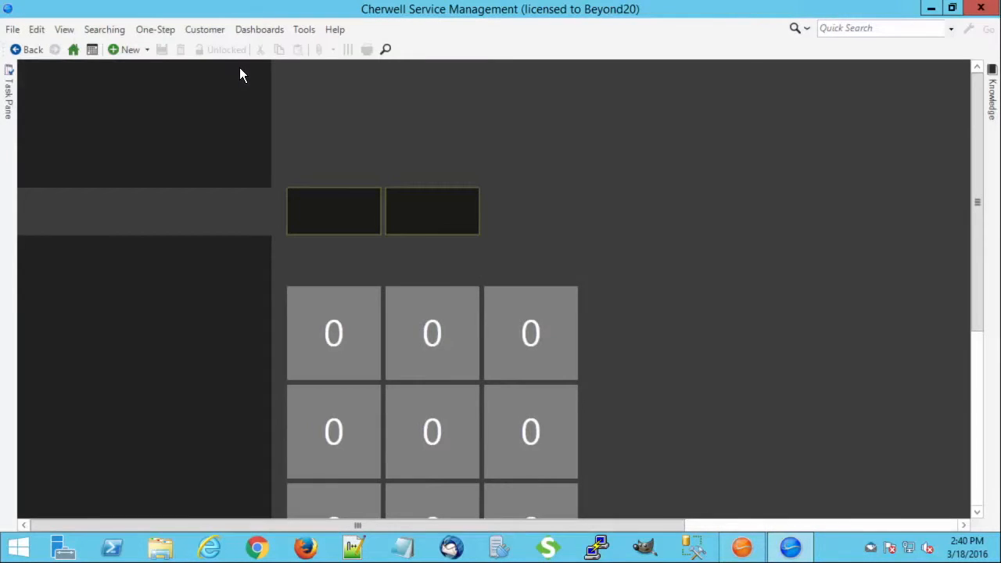
Step: Open the MyDash dashboard
{"action": "left_click", "coordinate": [258, 32]}
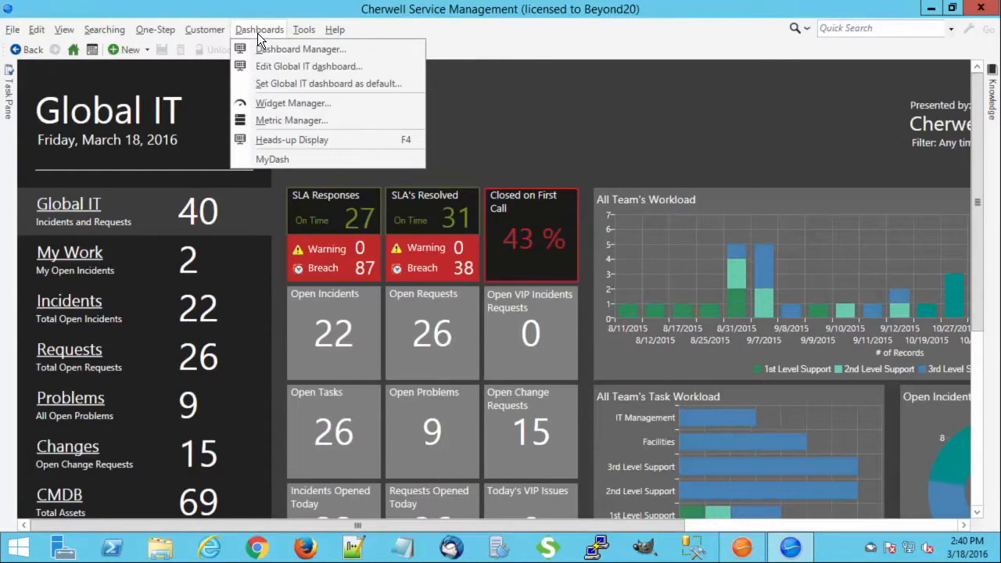
{"action": "left_click", "coordinate": [303, 157]}
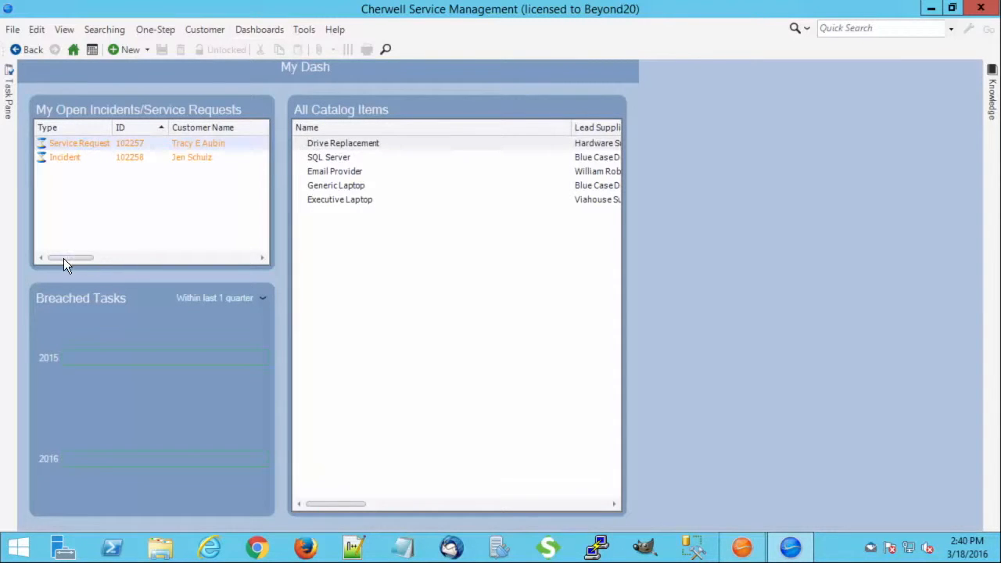
{"action": "left_click_drag", "start_coordinate": [64, 258], "coordinate": [37, 258]}
Step: Edit the MyDash dashboard and open the properties of the My Open Incidents/Service Requests widget
{"action": "left_click", "coordinate": [266, 29]}
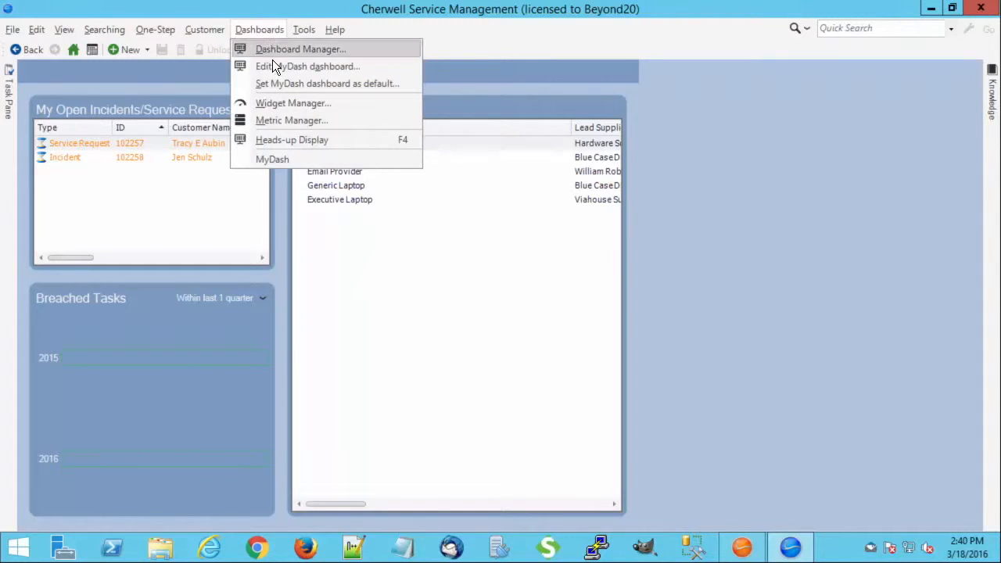
{"action": "left_click", "coordinate": [345, 66]}
{"action": "right_click", "coordinate": [358, 154]}
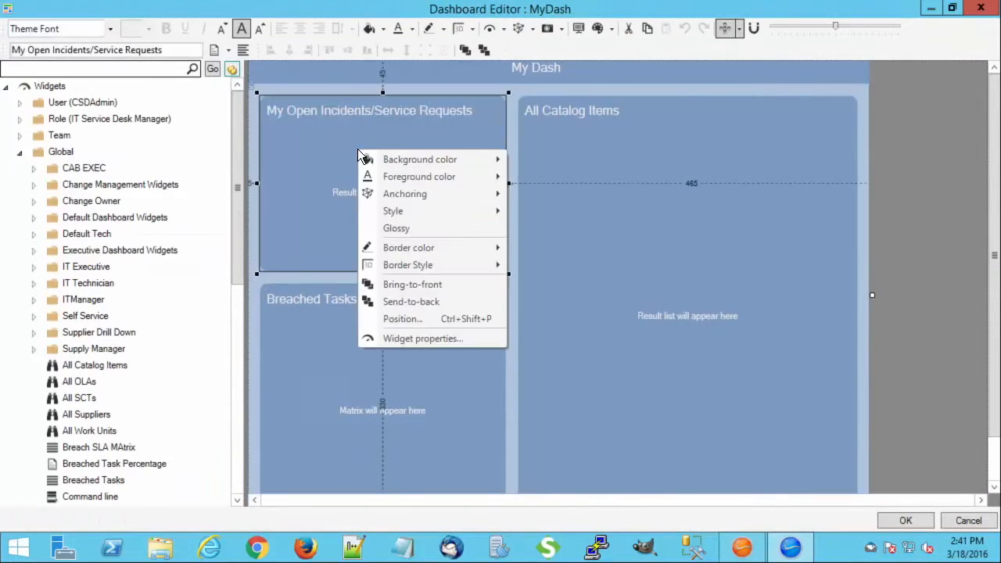
{"action": "left_click", "coordinate": [439, 339]}
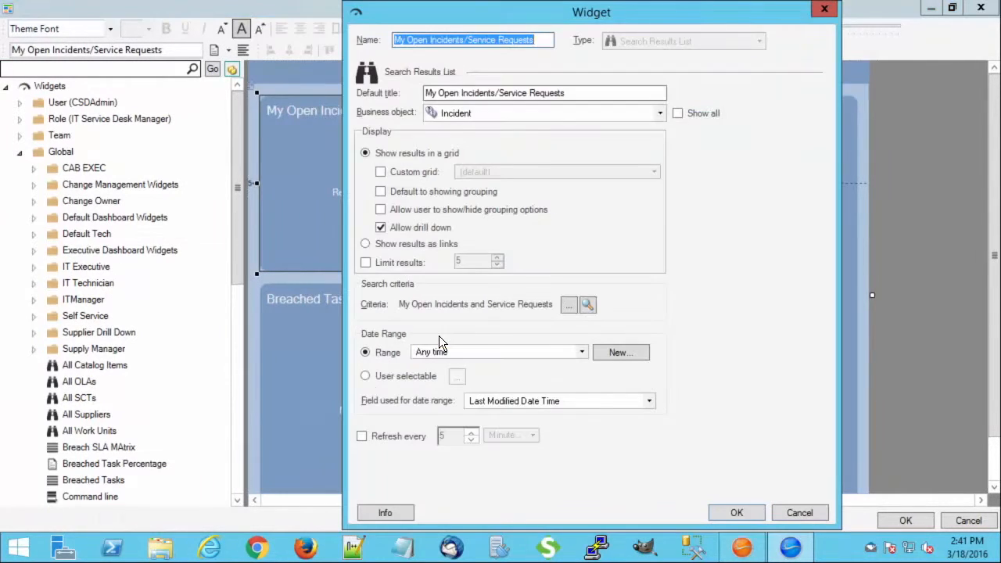
Step: Set the widget to use the custom grid CustomGrid1 and save the dashboard
{"action": "left_click", "coordinate": [384, 173]}
{"action": "left_click", "coordinate": [654, 173]}
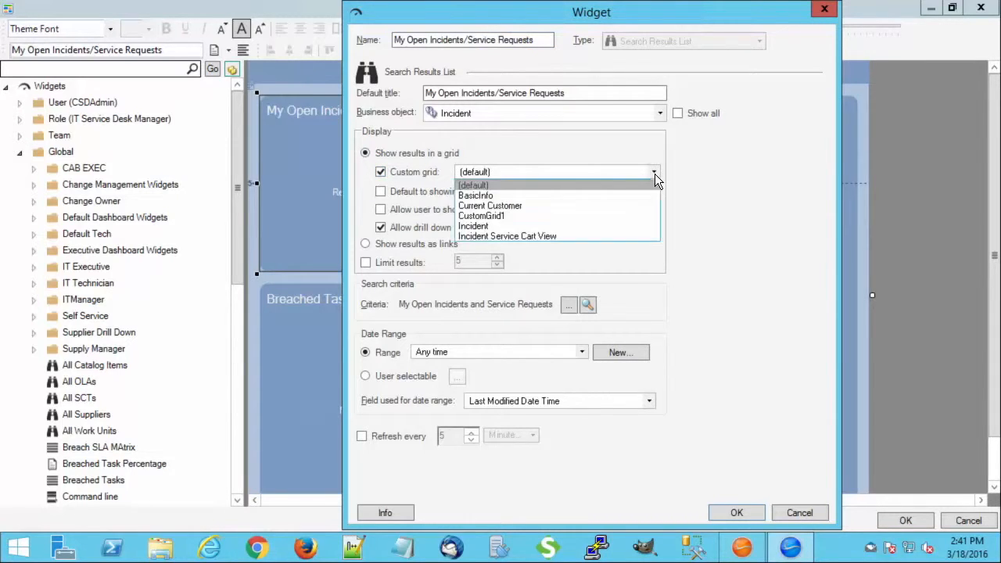
{"action": "left_click", "coordinate": [629, 215]}
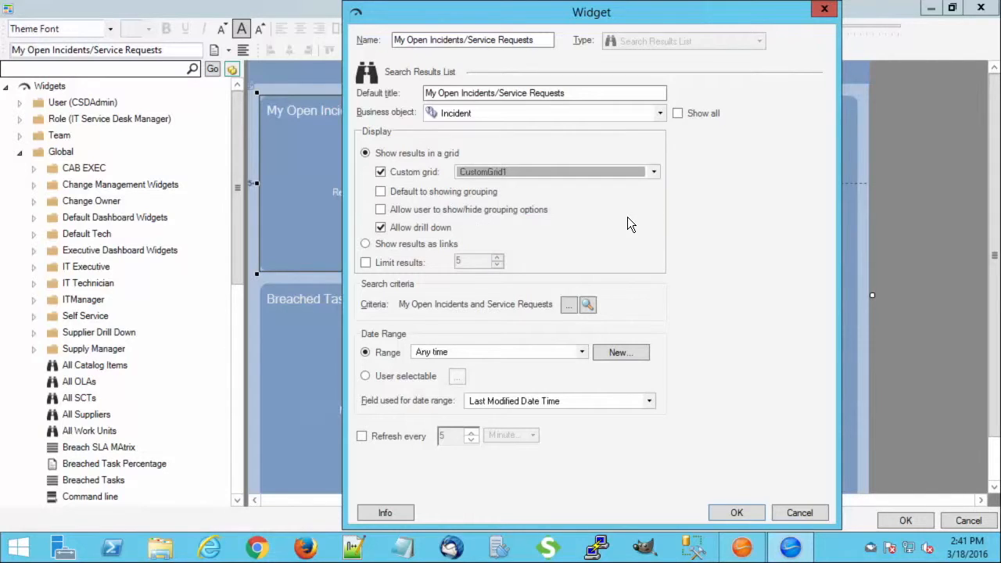
{"action": "left_click", "coordinate": [737, 512]}
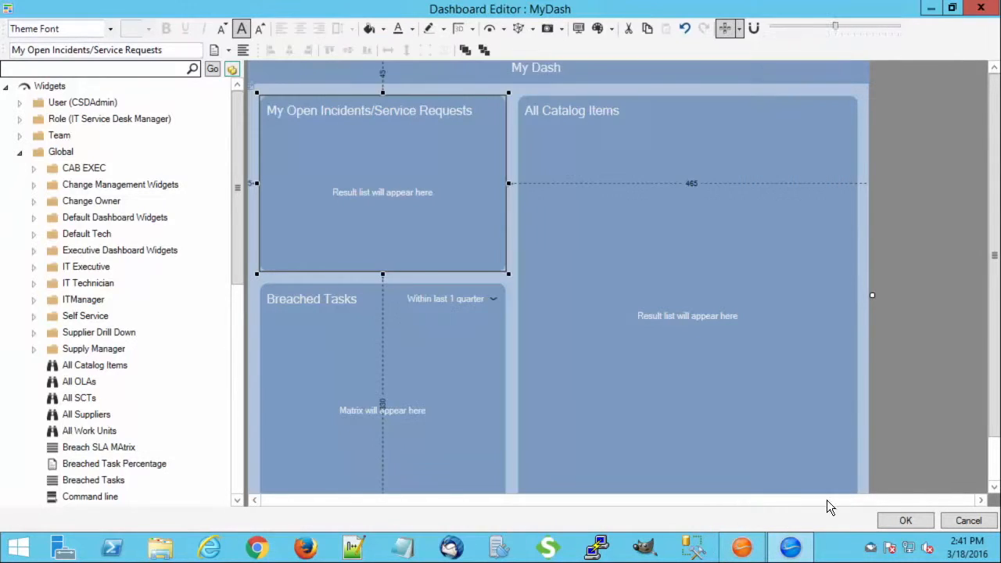
{"action": "left_click", "coordinate": [896, 517]}
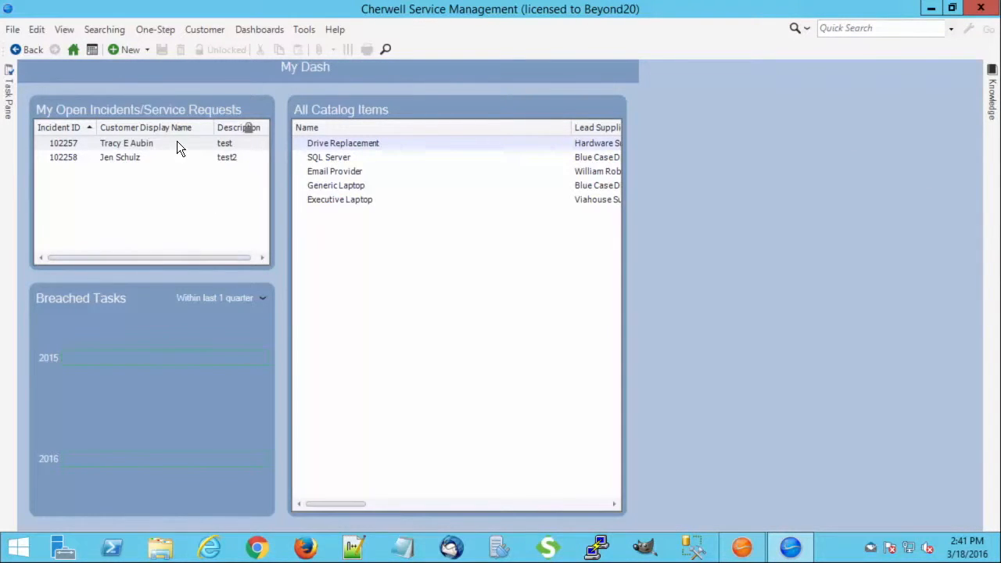
Step: Open the first record from the widget and navigate back to MyDash
{"action": "double_click", "coordinate": [68, 147]}
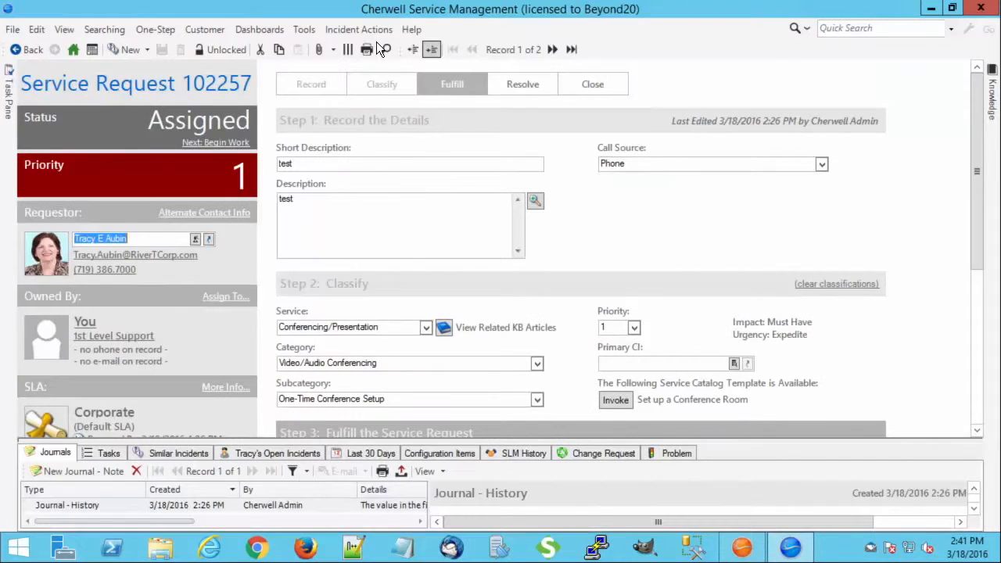
{"action": "left_click", "coordinate": [262, 29]}
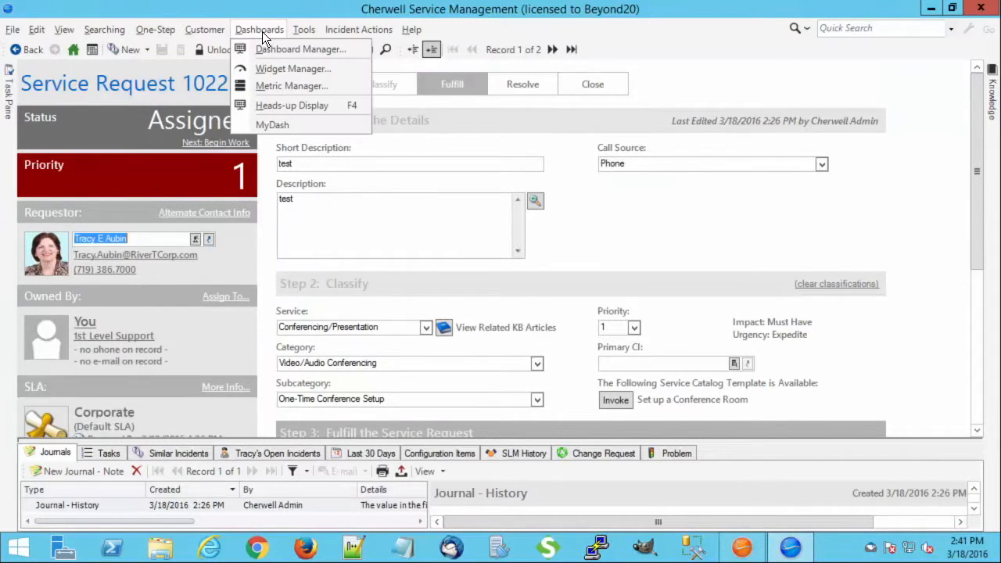
{"action": "left_click", "coordinate": [282, 124]}
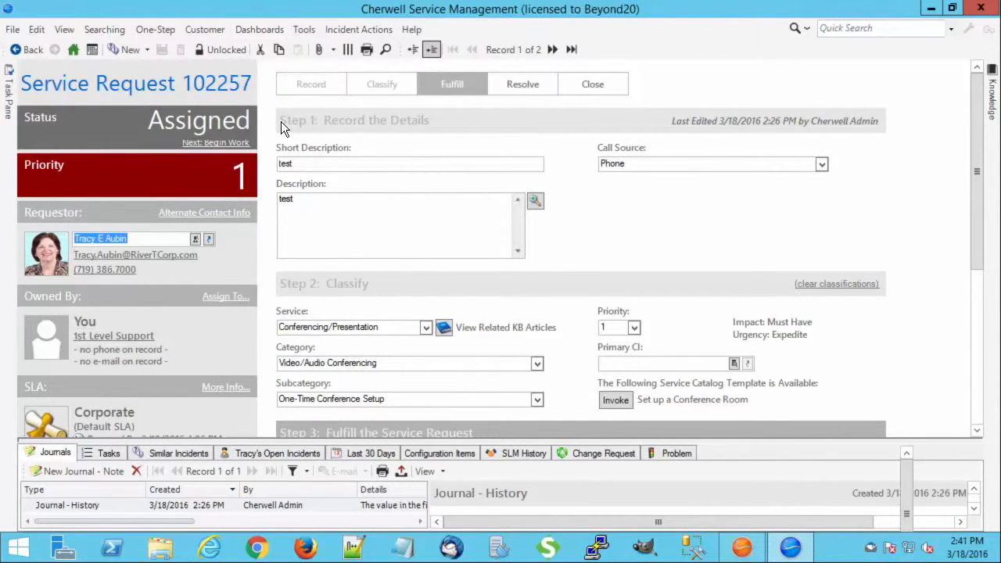